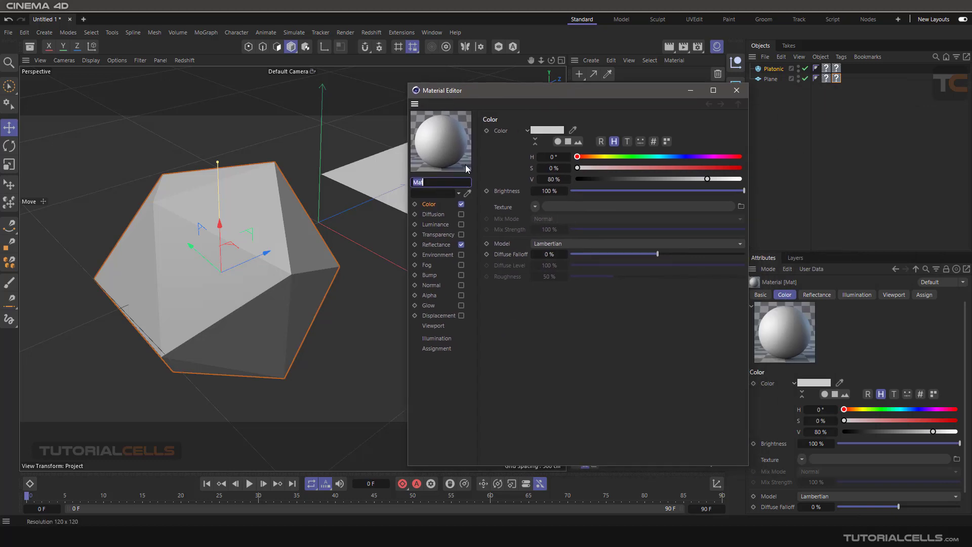
Load a Colorizer shader into the Color channel's texture of the material and open the shader's properties.
left_click(504, 209)
left_click(536, 206)
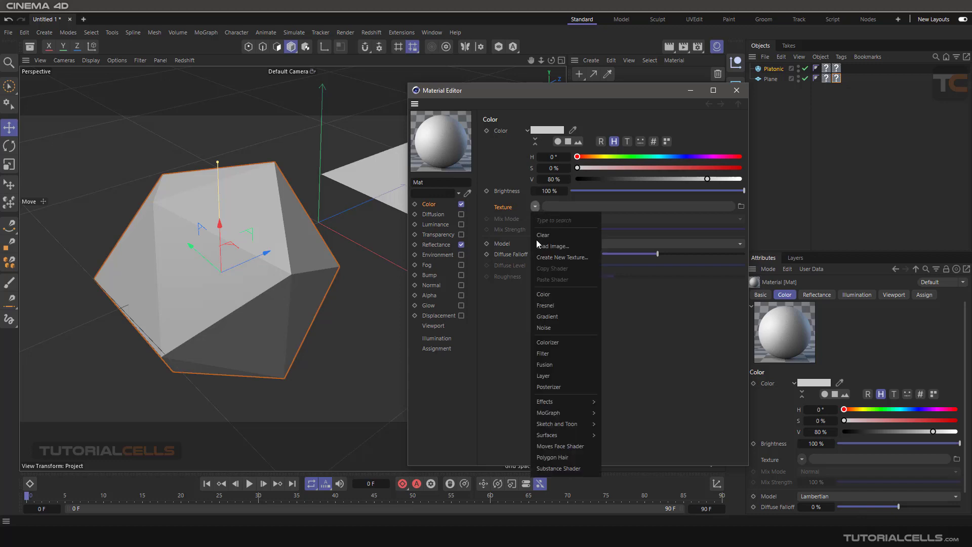
left_click(563, 342)
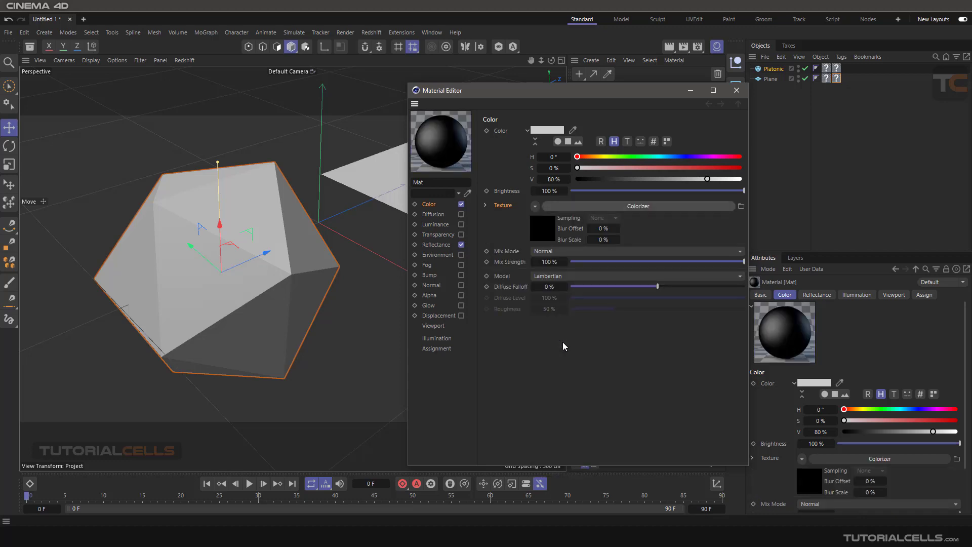
left_click(563, 206)
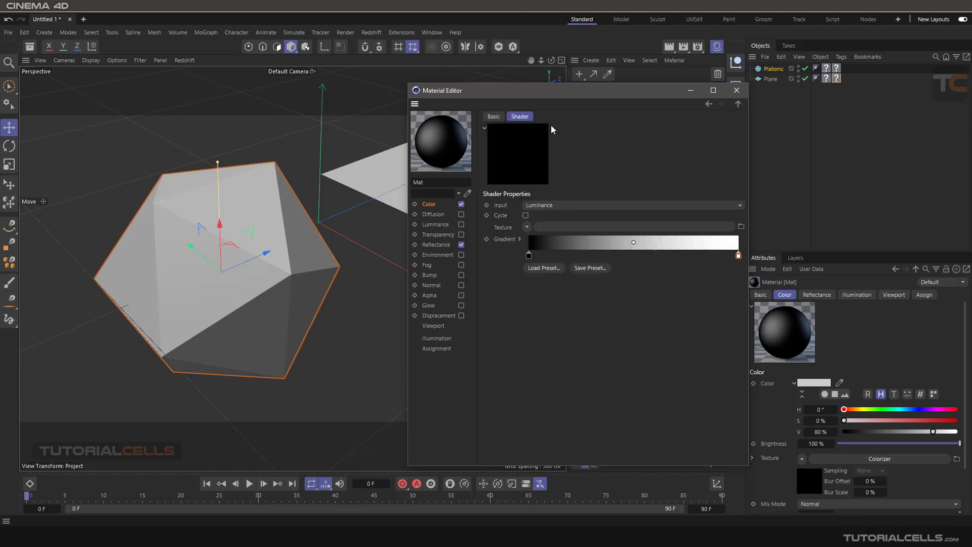
left_click_drag(557, 98, 567, 89)
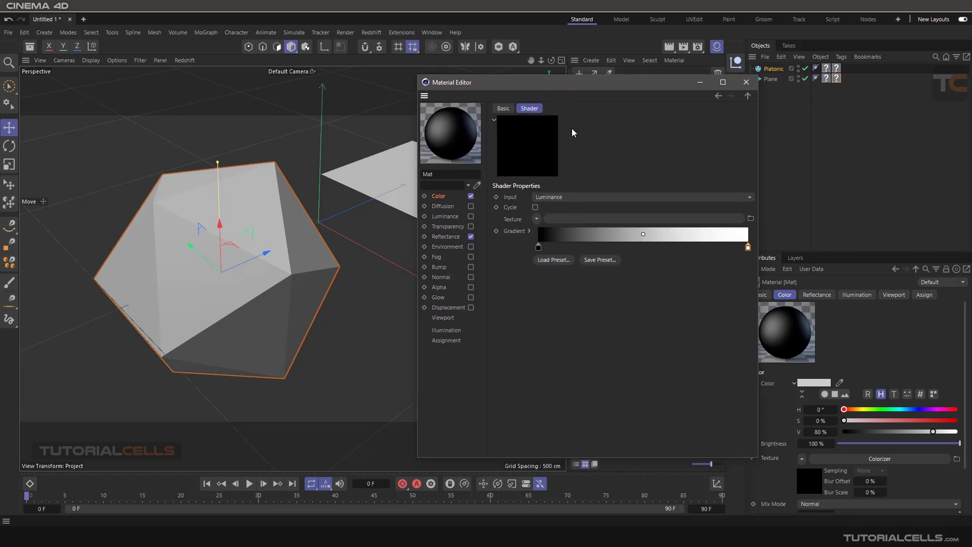
Recolour the gradient's first knot red with hue 0°, saturation 93% and value 100%.
left_click(557, 238)
left_click_drag(554, 239, 671, 250)
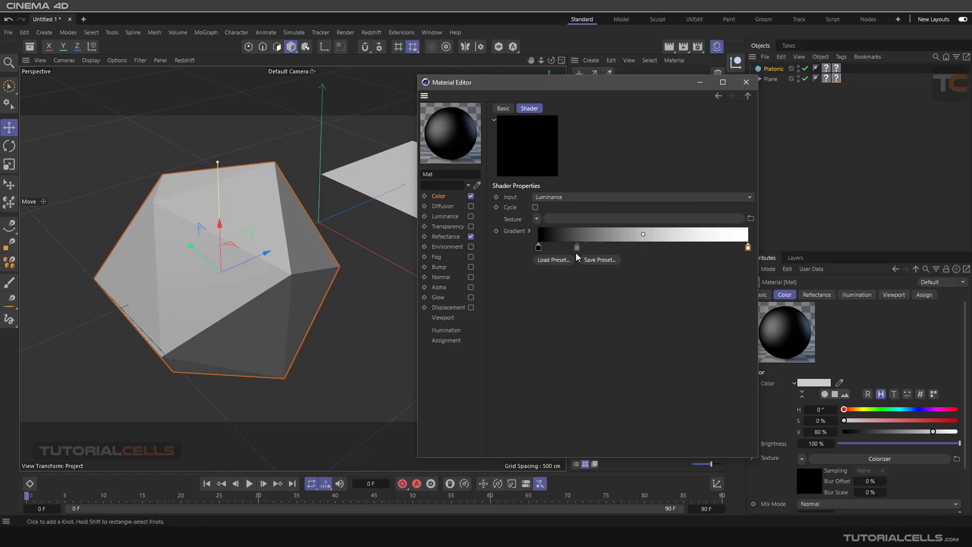
double_click(538, 247)
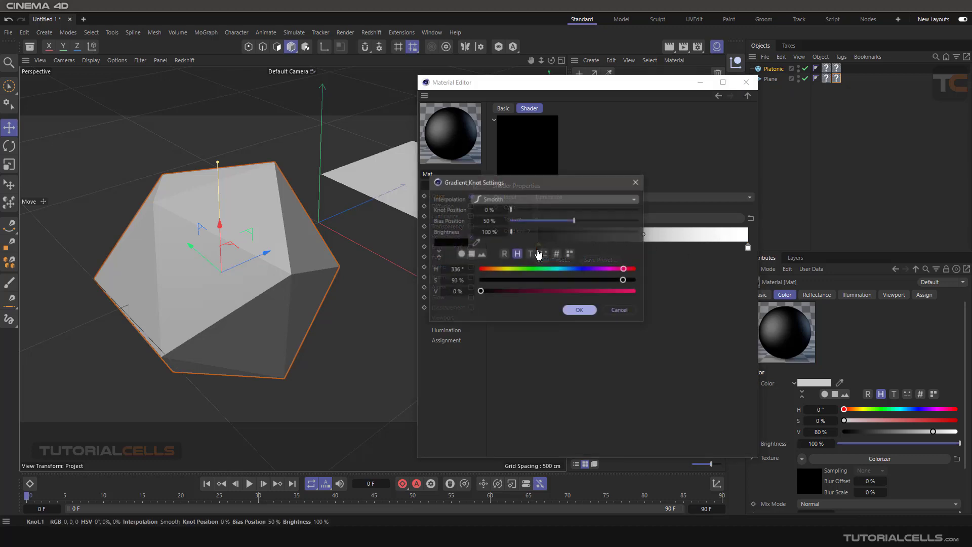
left_click_drag(580, 293, 638, 293)
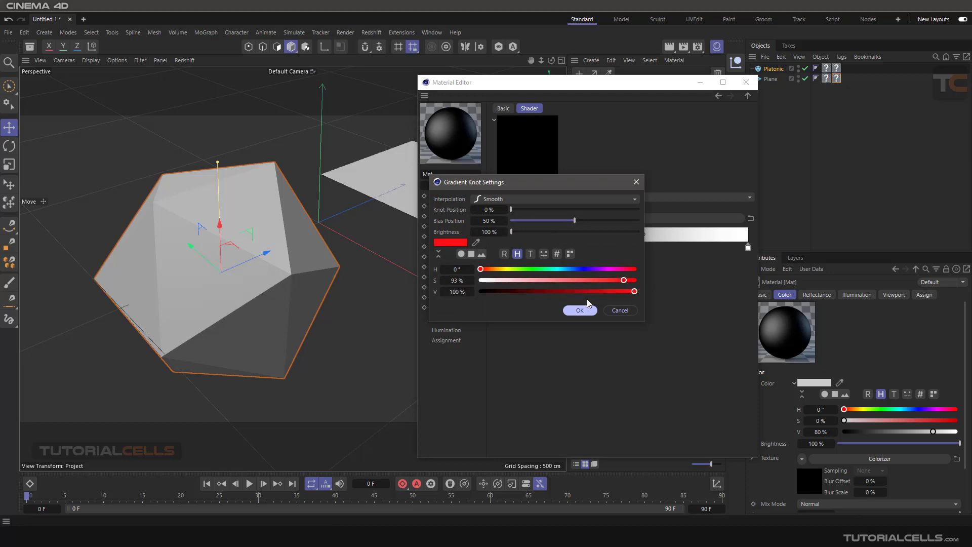
left_click(580, 310)
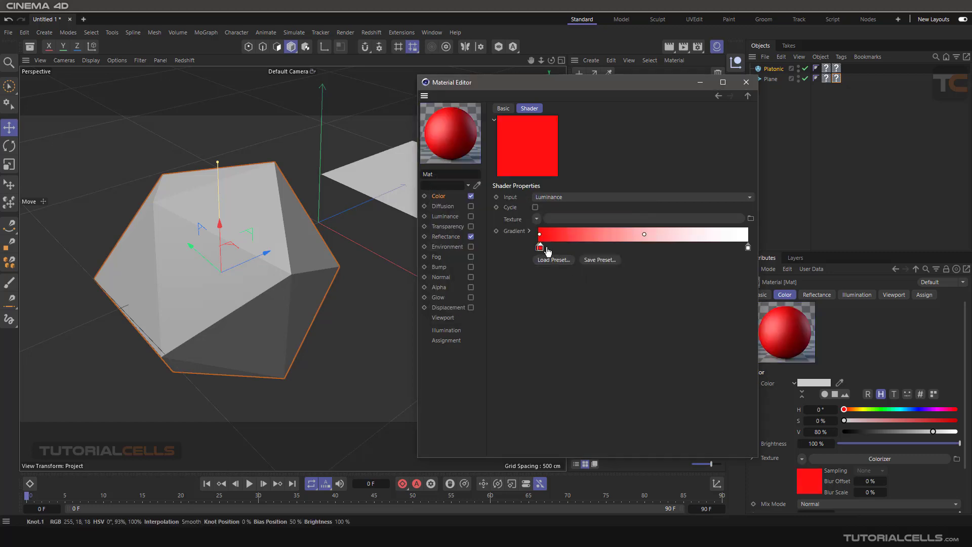
Copy the red knot to four more positions along the gradient and recolour the second knot green.
left_click_drag(539, 247, 706, 247, "ctrl")
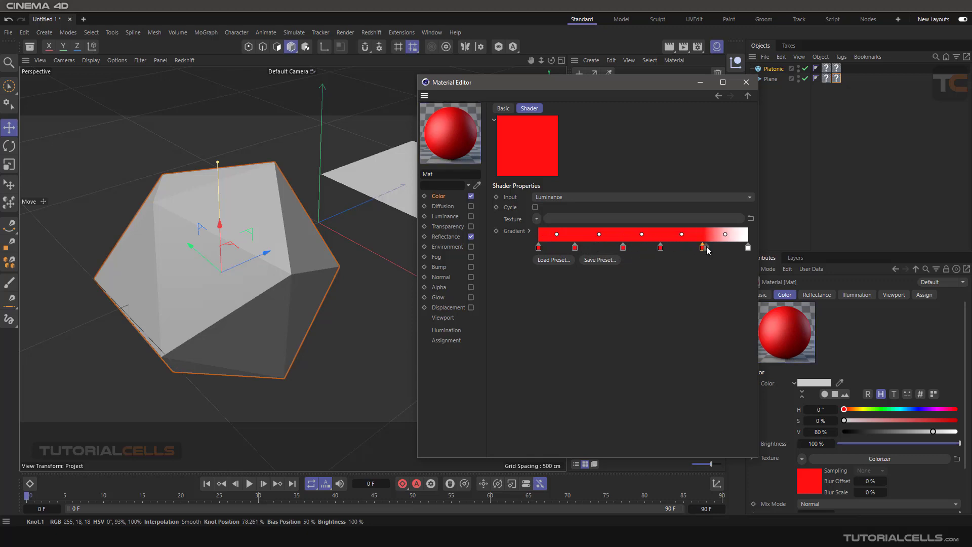
double_click(575, 248)
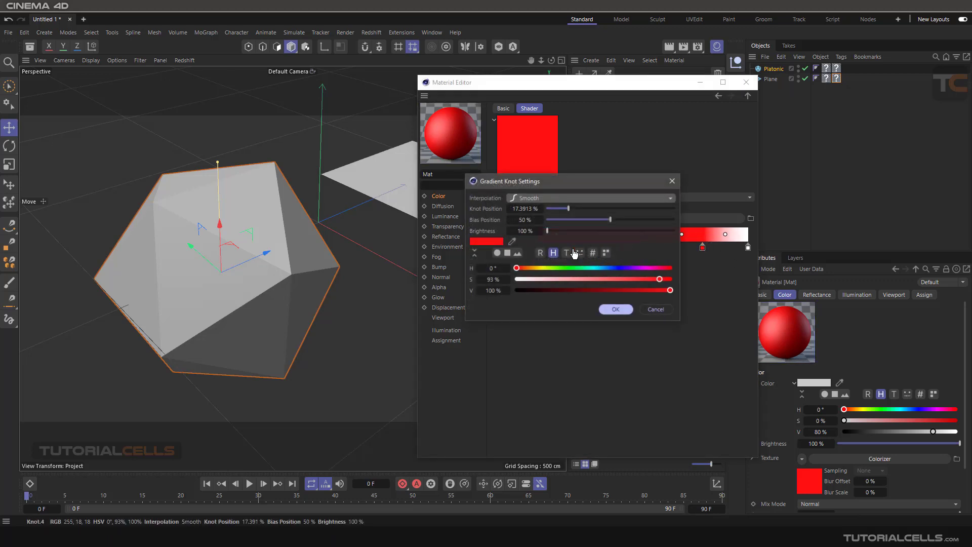
left_click(581, 268)
left_click(614, 309)
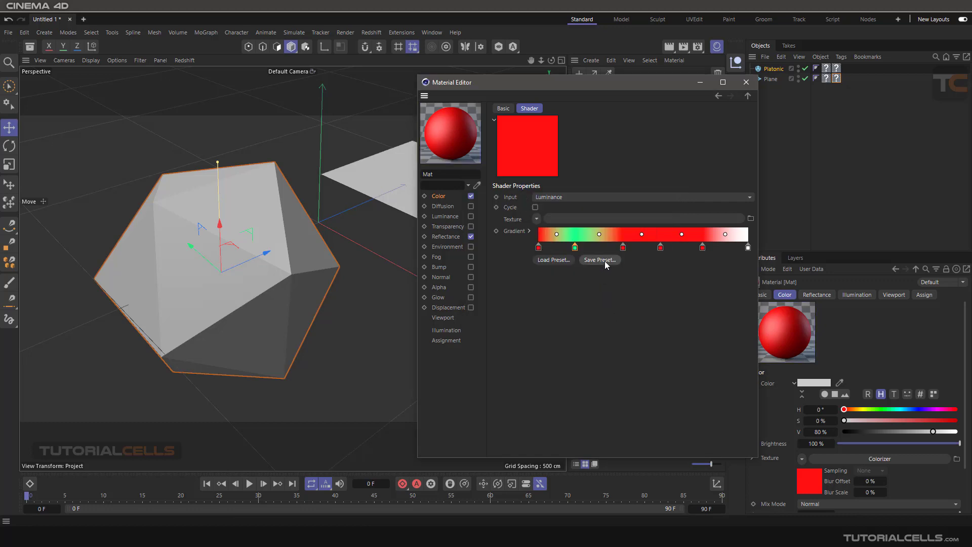
Recolour the gradient's third knot blue and the fourth knot nearly white.
double_click(623, 247)
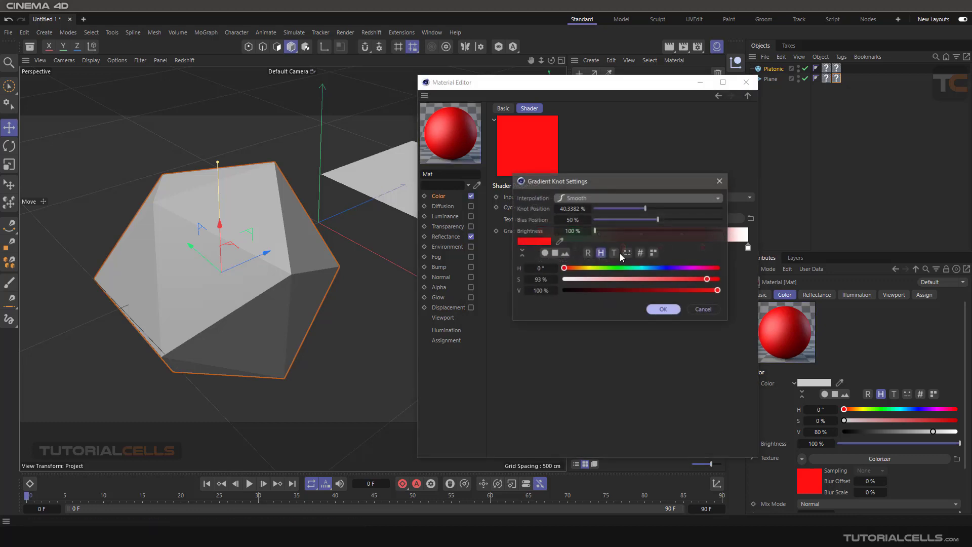
left_click(665, 268)
left_click(665, 309)
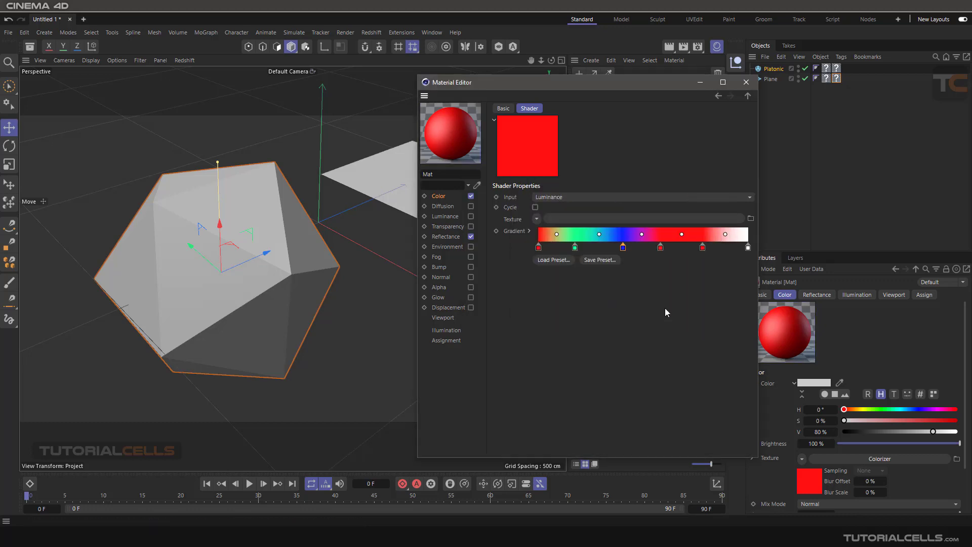
double_click(661, 247)
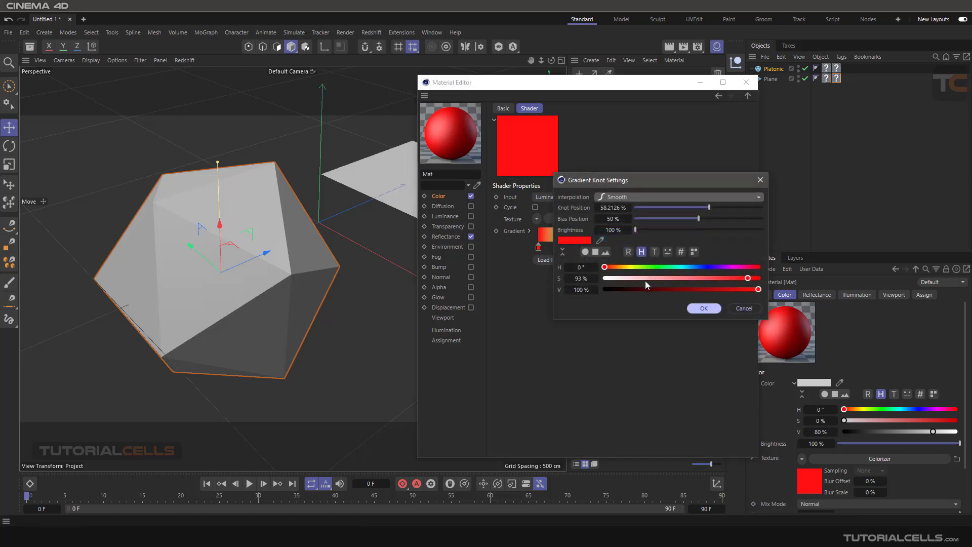
left_click_drag(645, 278, 626, 278)
left_click(695, 307)
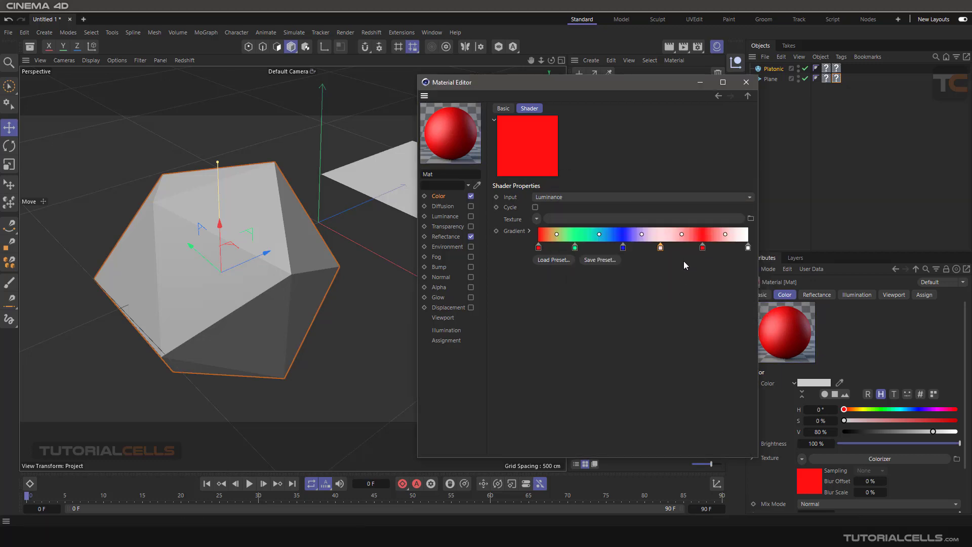
Recolour the gradient's last knot turquoise with hue 164°, saturation 72% and value 100%, and check its detailed knot settings.
double_click(748, 248)
left_click_drag(736, 270, 804, 280)
left_click(788, 308)
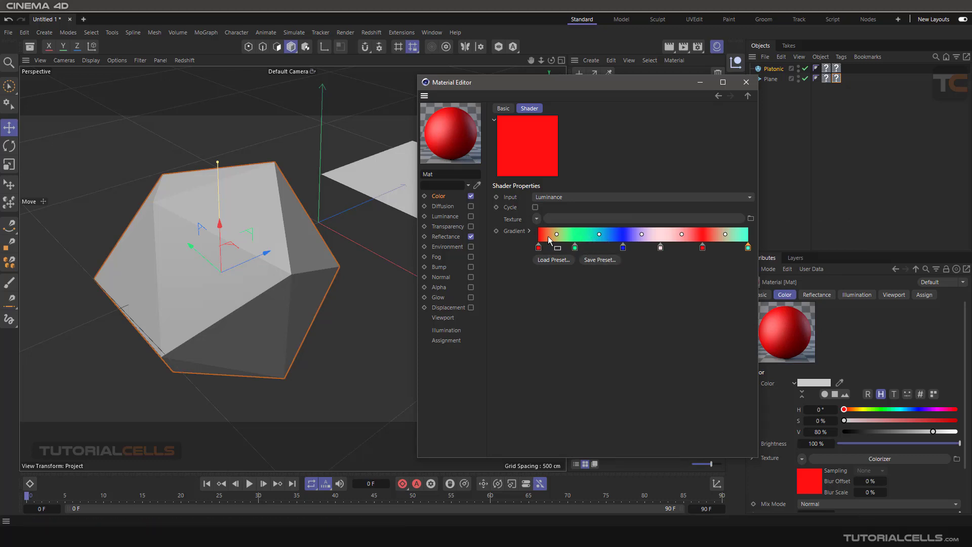
left_click(529, 231)
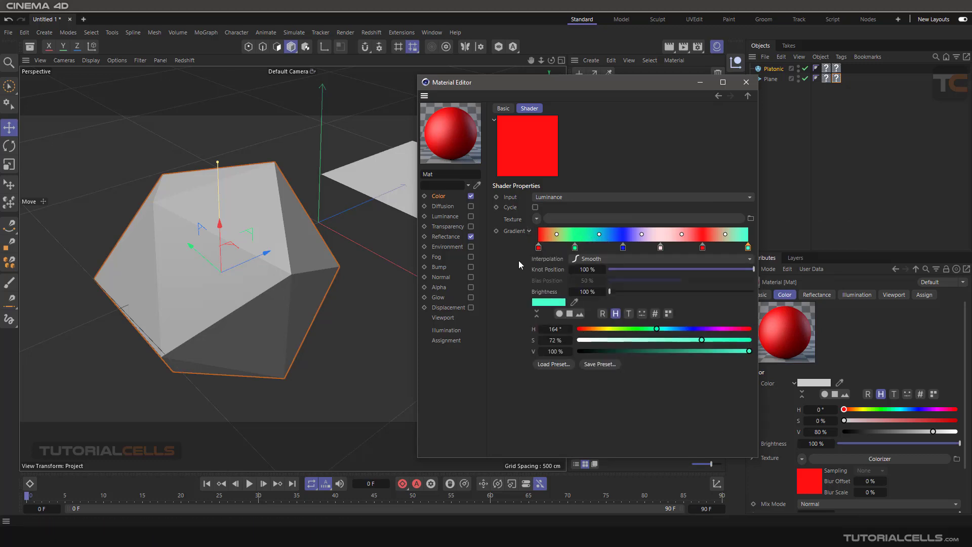
left_click(530, 231)
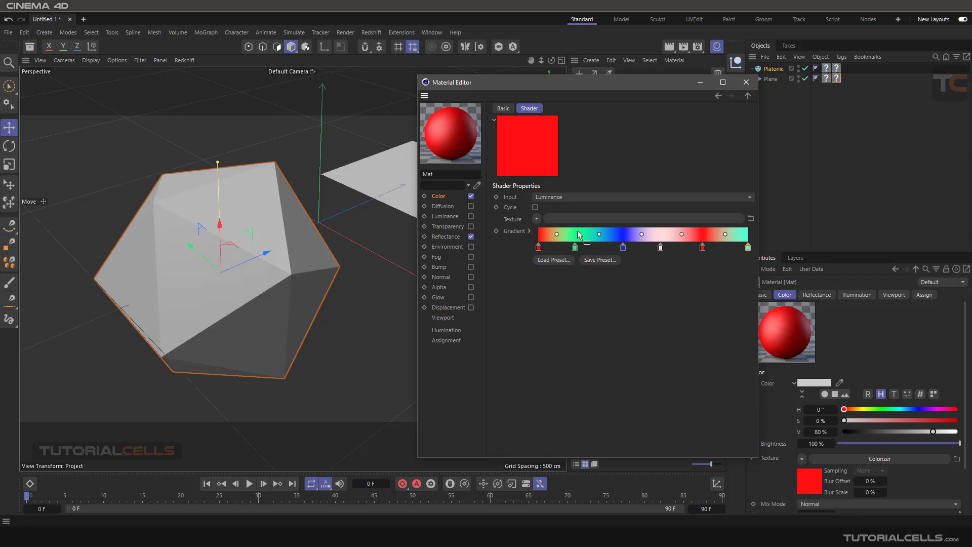
Load the image flowers.jpg as the Colorizer's texture without copying it to the project location.
left_click(537, 219)
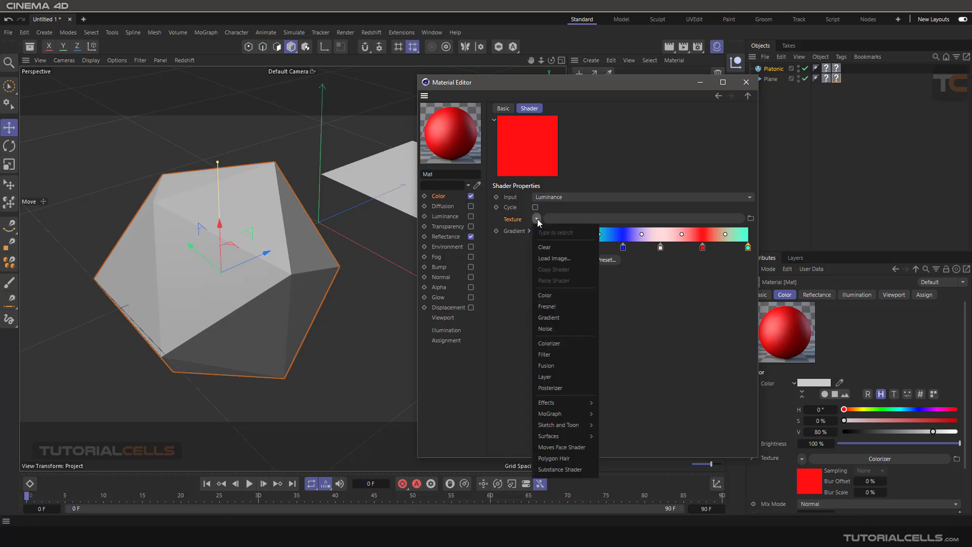
left_click(553, 259)
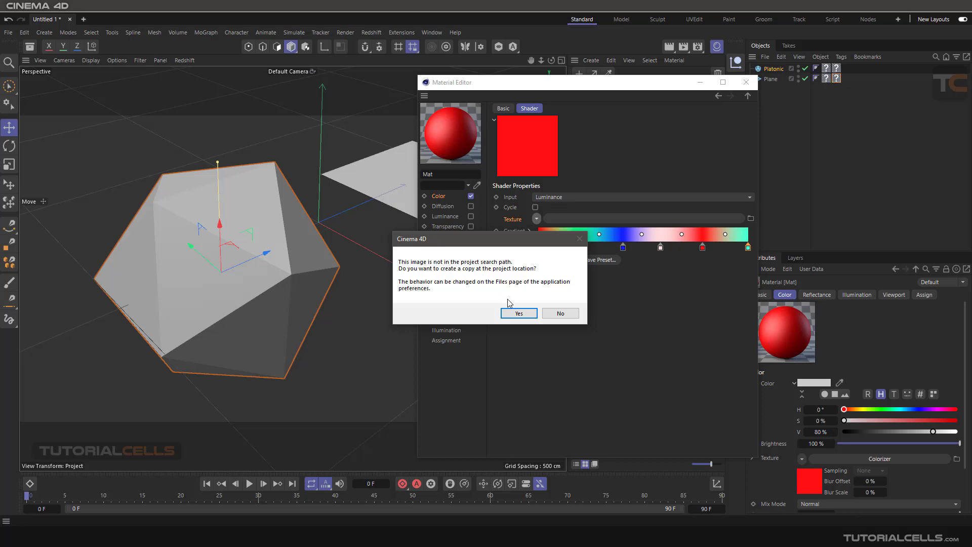
left_click(548, 313)
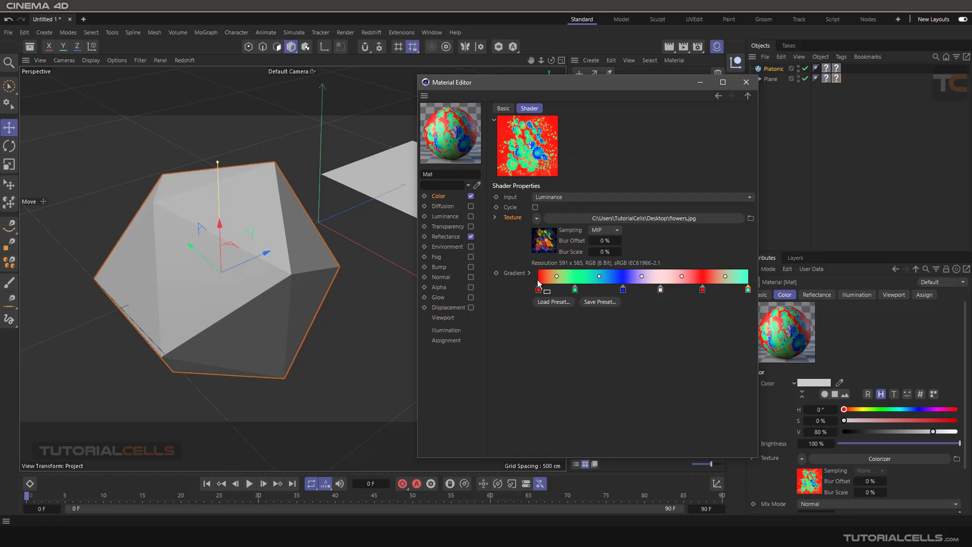
Open the Colorizer preview in its own window and place it over the viewport beside the Material Editor.
right_click(540, 148)
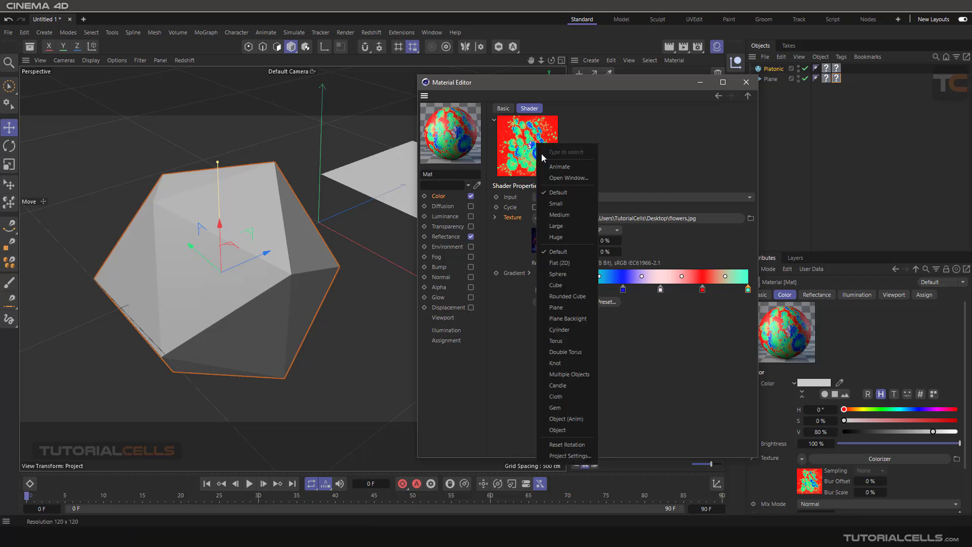
left_click(552, 178)
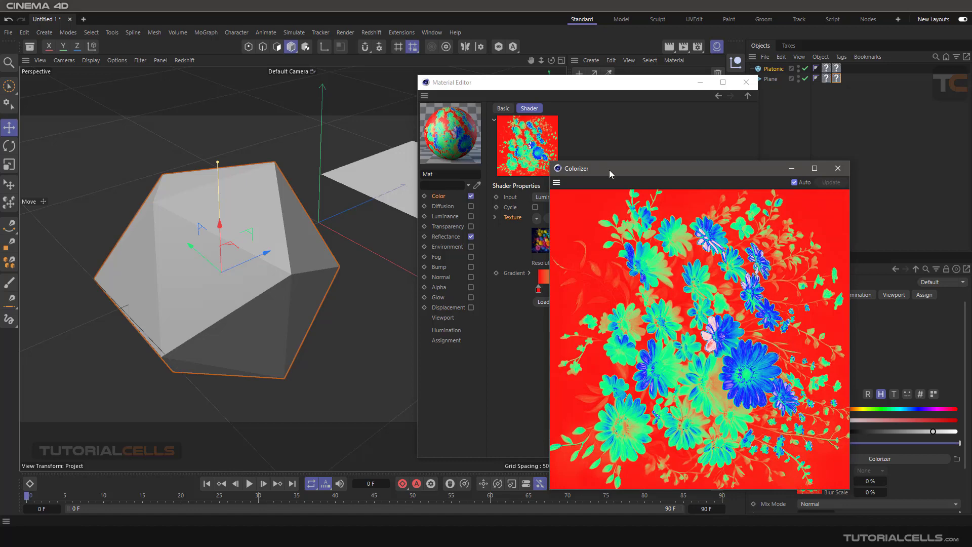
left_click_drag(609, 169, 155, 116)
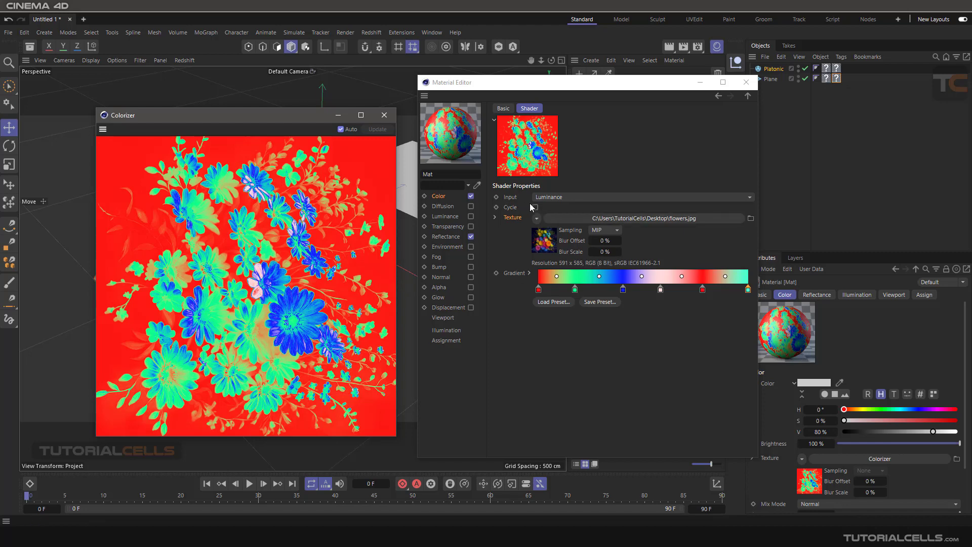
Try Hue, Saturation, Lightness, Red and Green as the Colorizer's input, and return it to Luminance.
left_click(553, 198)
left_click(553, 198)
left_click(553, 198)
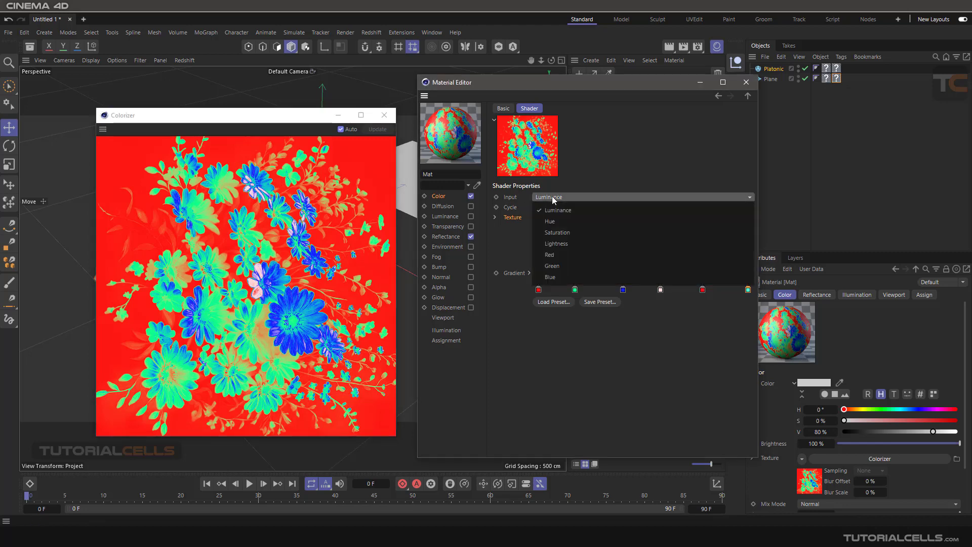
left_click(556, 222)
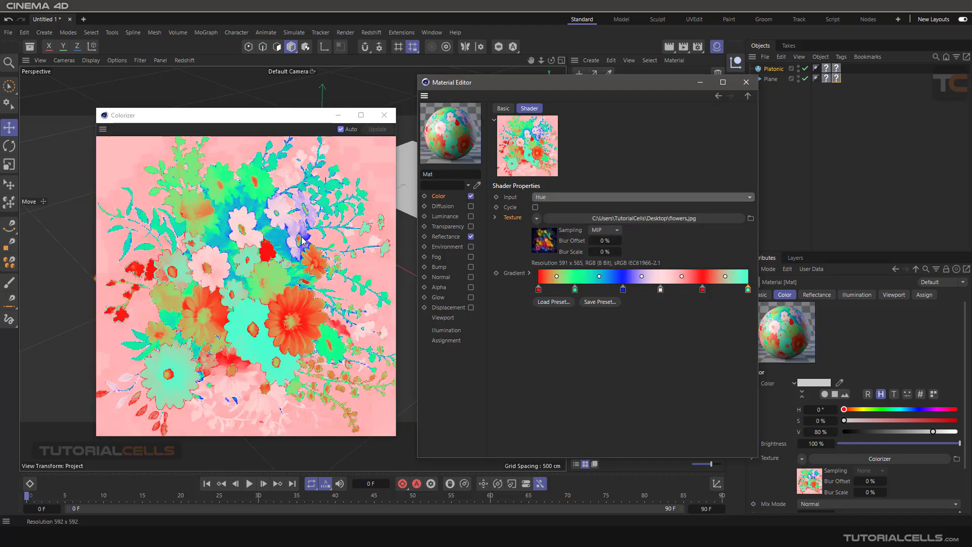
left_click(553, 197)
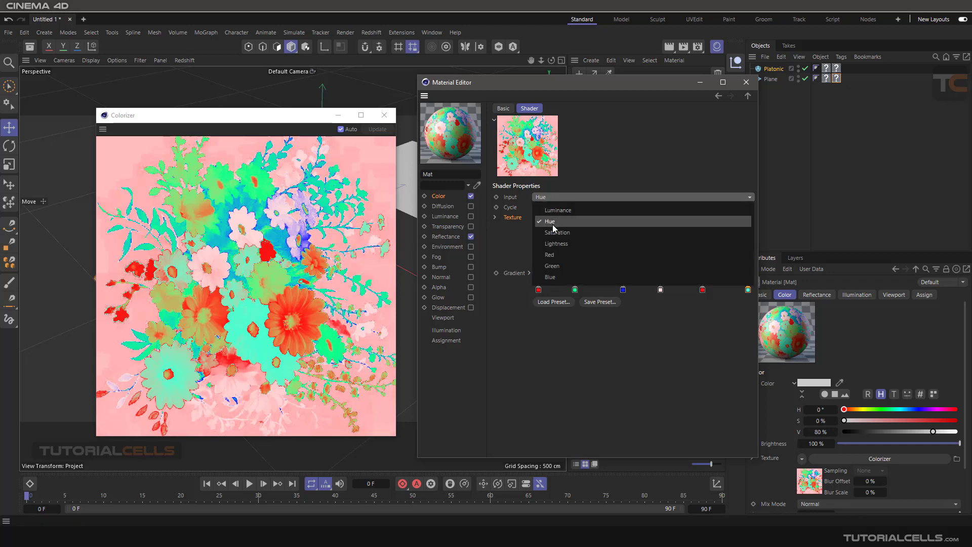
left_click(532, 231)
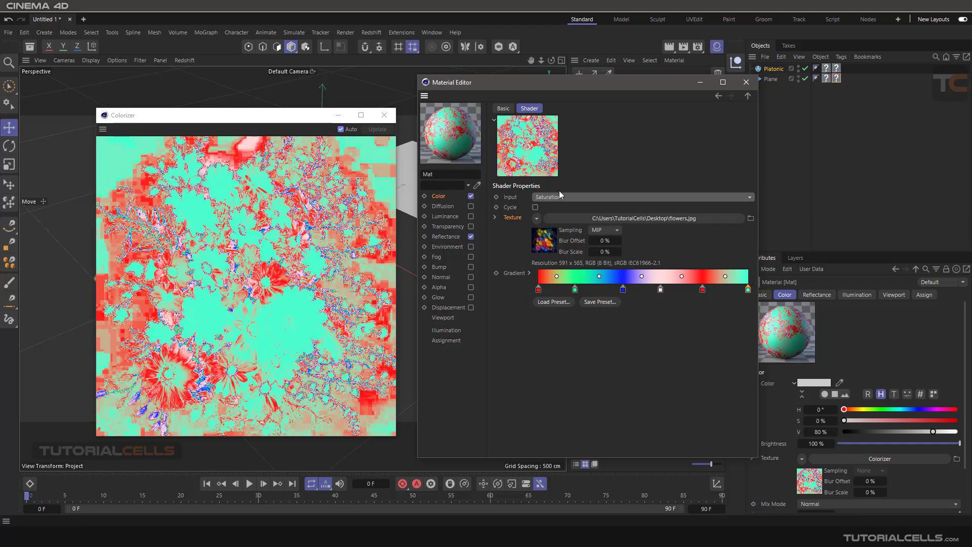
left_click(564, 197)
left_click(556, 244)
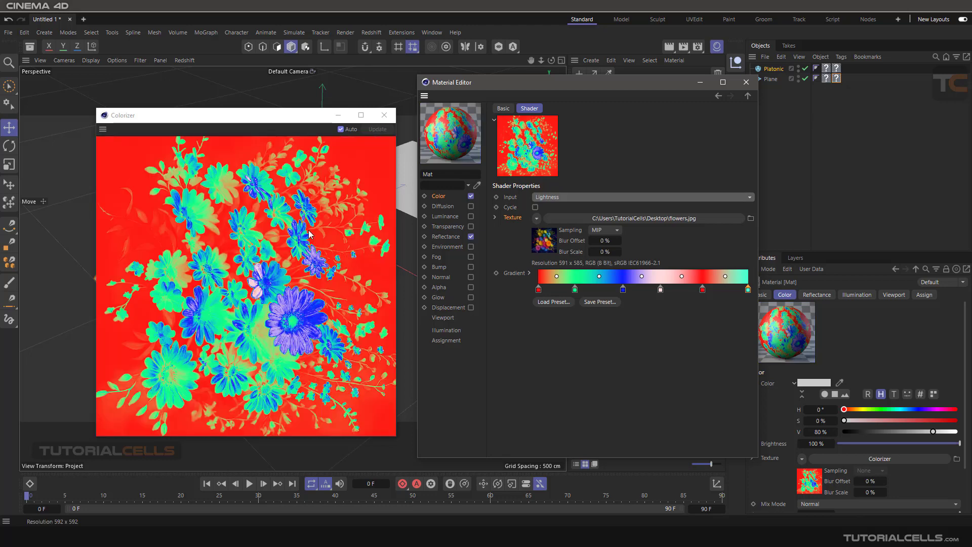
left_click(551, 199)
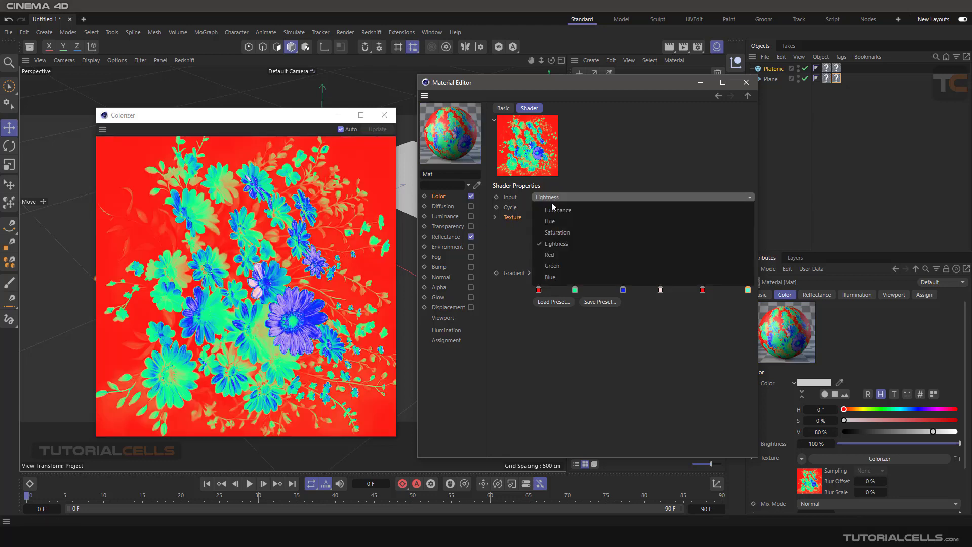
left_click(558, 254)
left_click(559, 197)
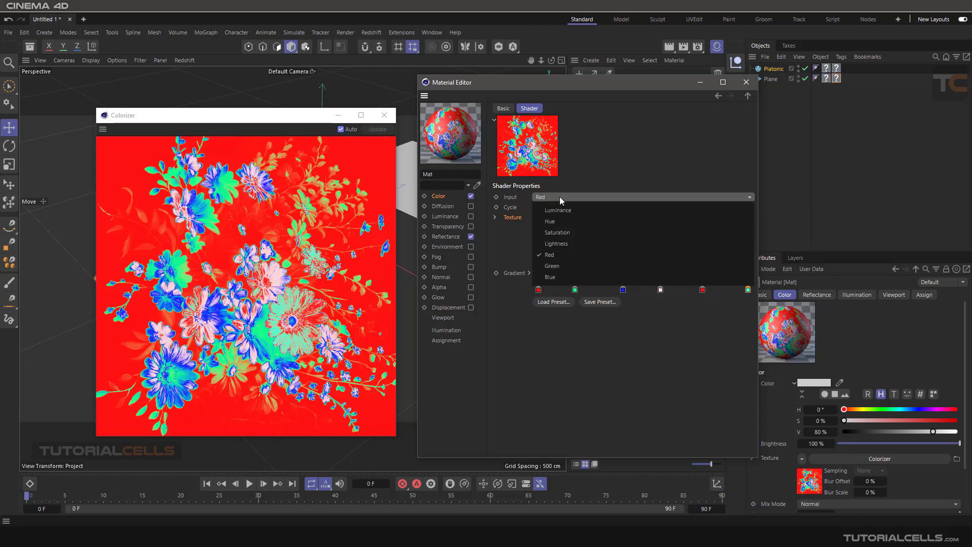
left_click(554, 266)
left_click(567, 196)
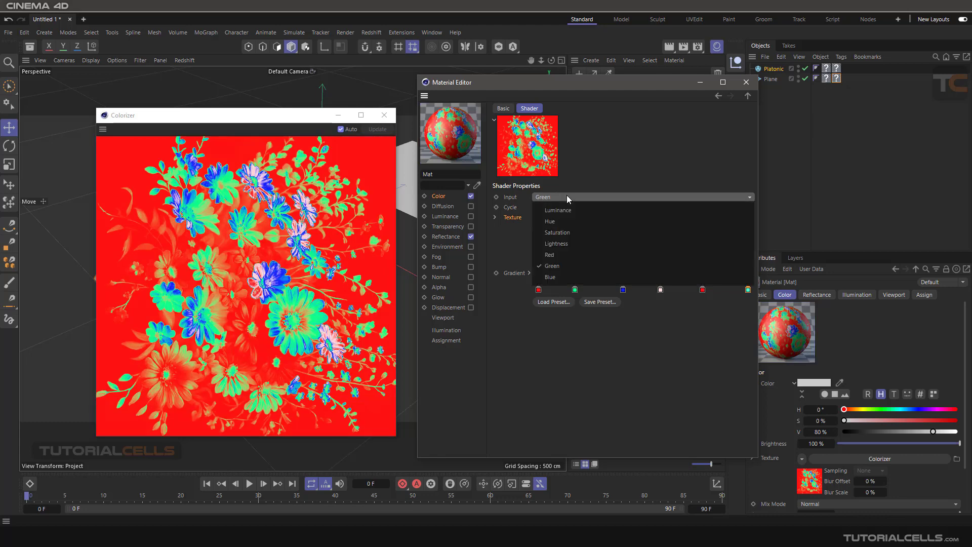
left_click(567, 211)
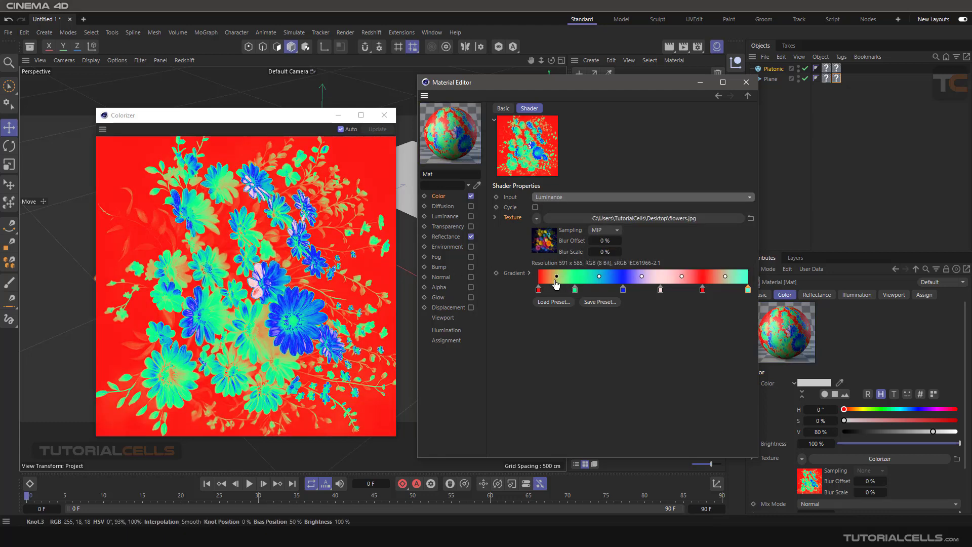
Shift the gradient's fifth knot to about 79.7% and recolour it purple with hue 287°.
left_click_drag(702, 289, 721, 307)
double_click(707, 290)
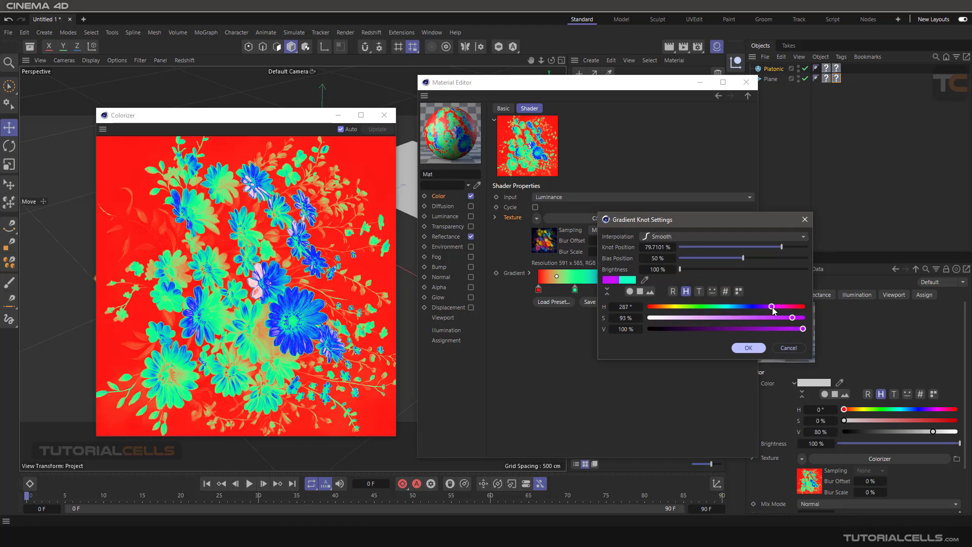
left_click(748, 348)
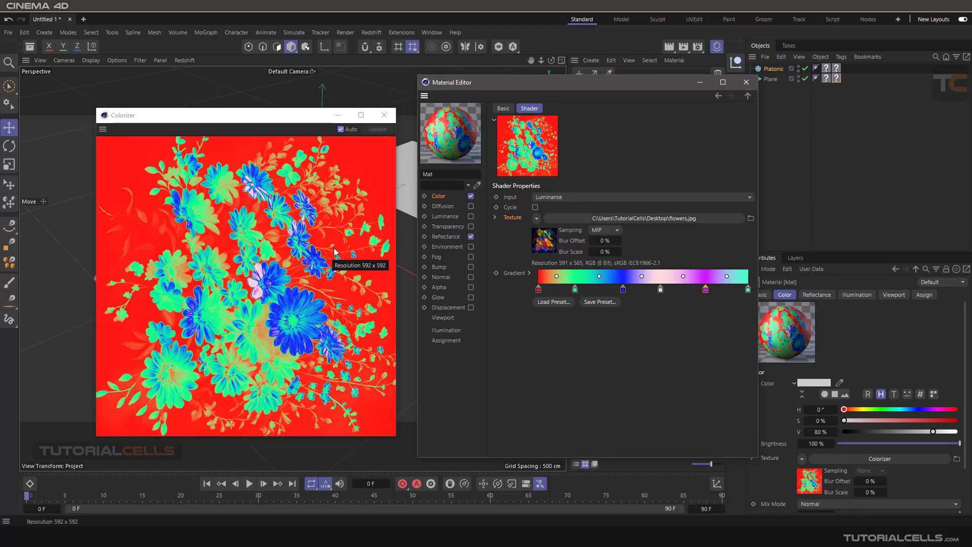
Recolour the gradient's first knot from red to near-white by dropping its saturation almost to zero.
double_click(539, 292)
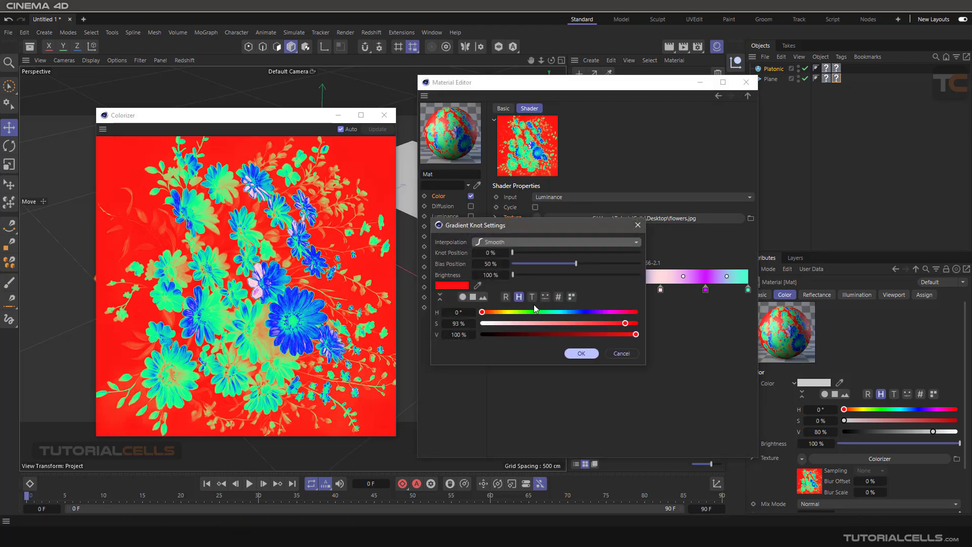
left_click_drag(518, 323, 482, 323)
left_click(581, 353)
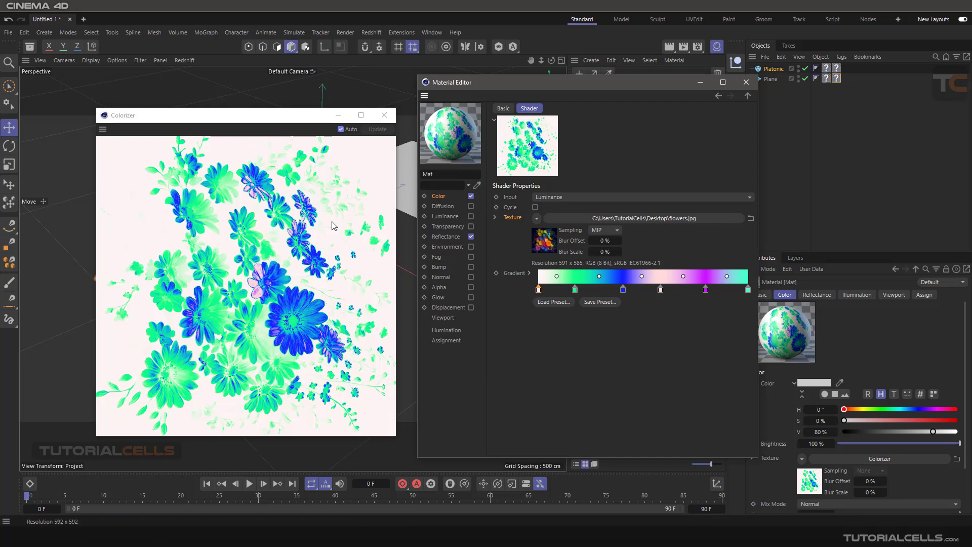
Look at the flowers.jpg bitmap's own settings, and replace it with a Noise shader as the Colorizer's texture.
left_click(549, 246)
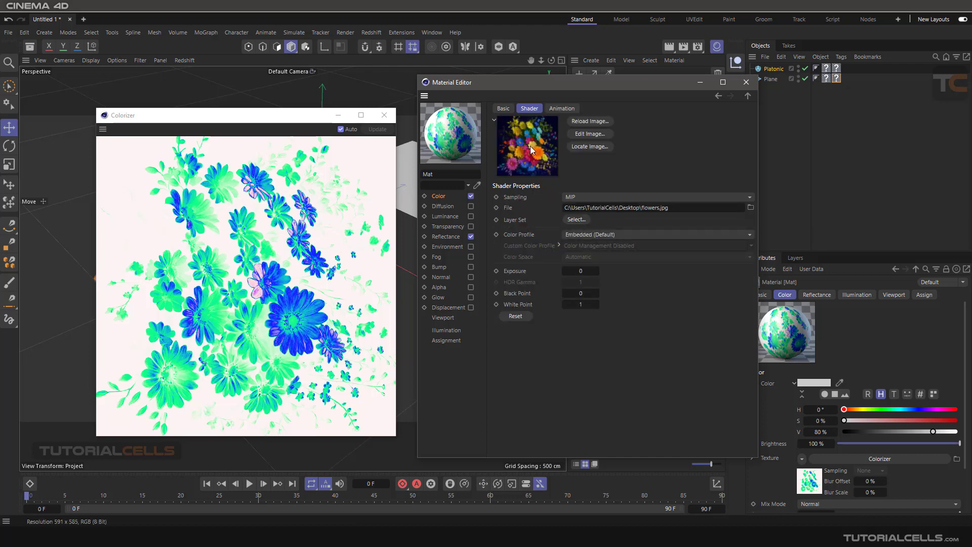
left_click(718, 96)
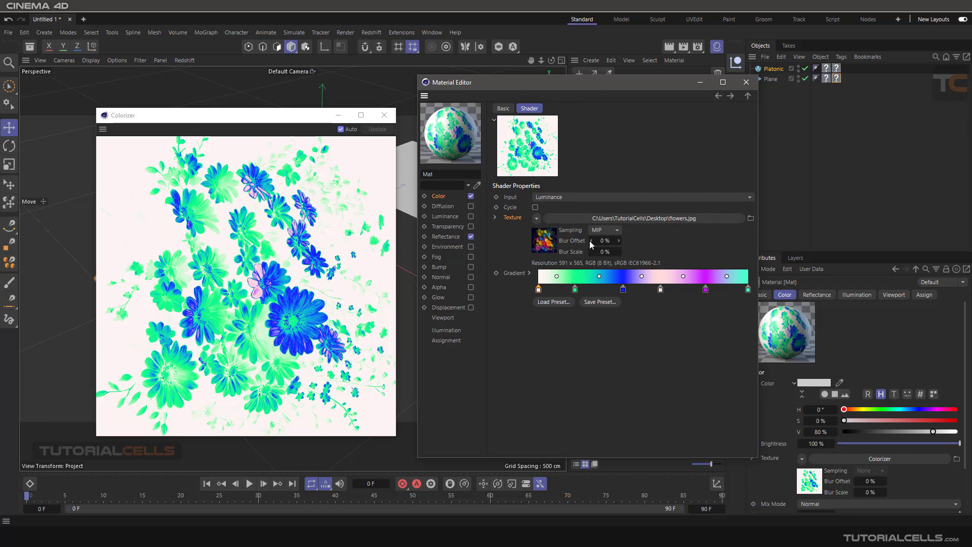
left_click(538, 218)
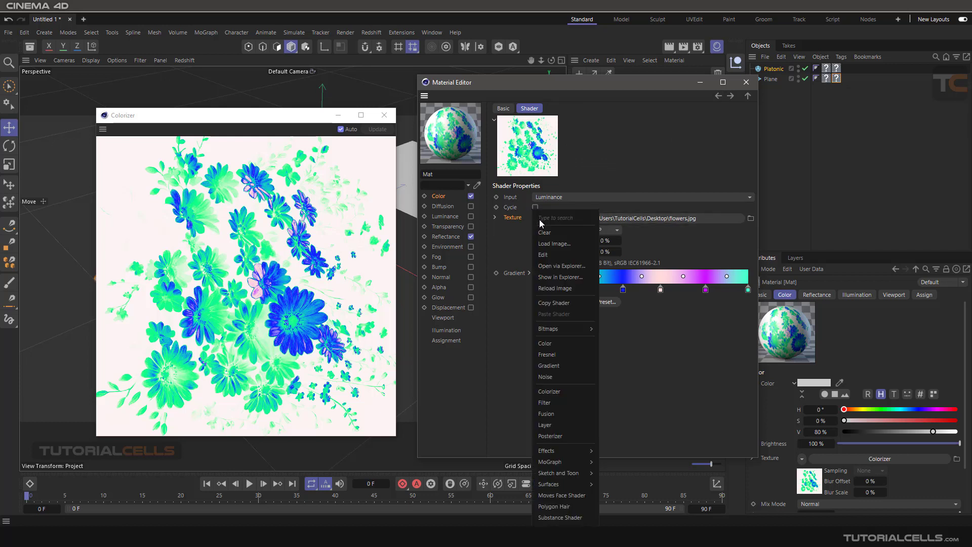
left_click(561, 374)
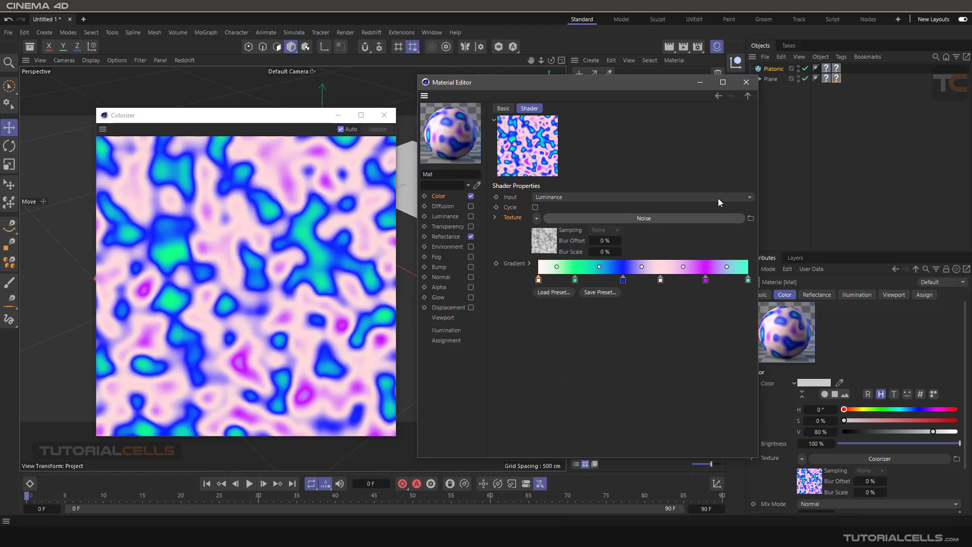
Try Cell Noise as the Noise shader's type, settle on Voronoi 1, and go back to the Colorizer's settings.
left_click(570, 218)
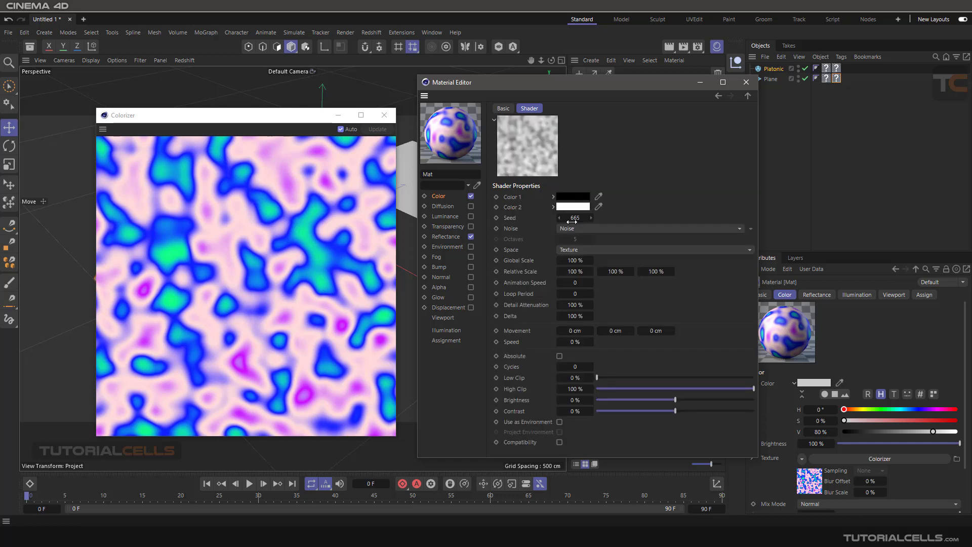
left_click(750, 229)
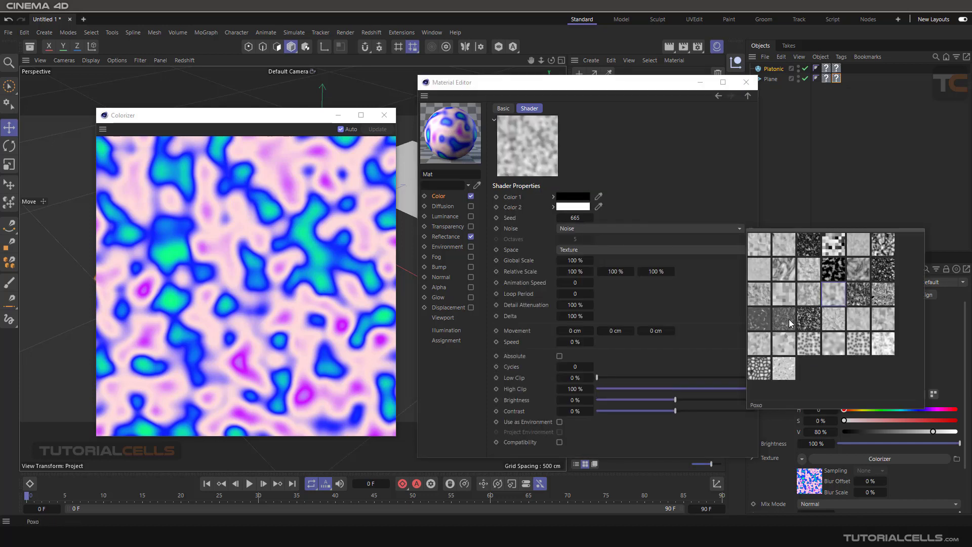
left_click(828, 245)
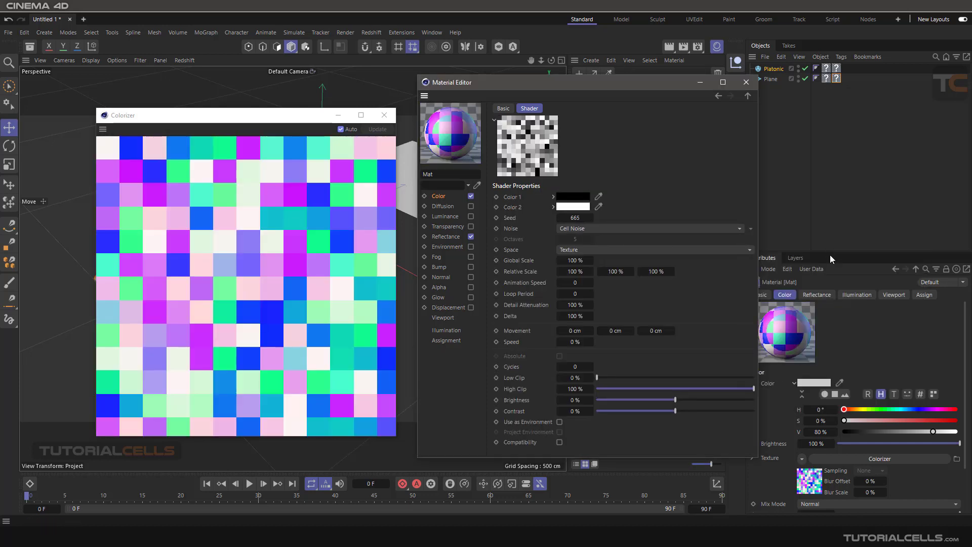
left_click(751, 228)
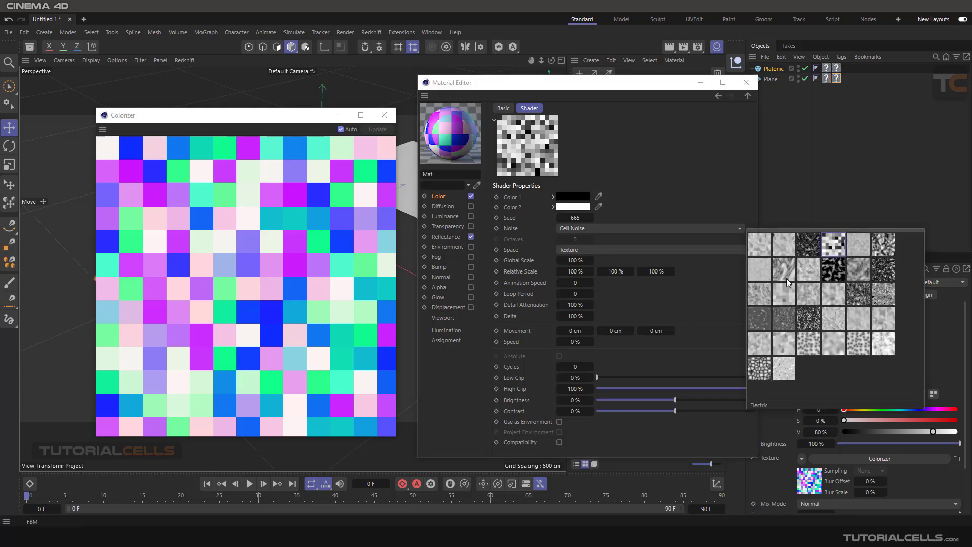
left_click(860, 347)
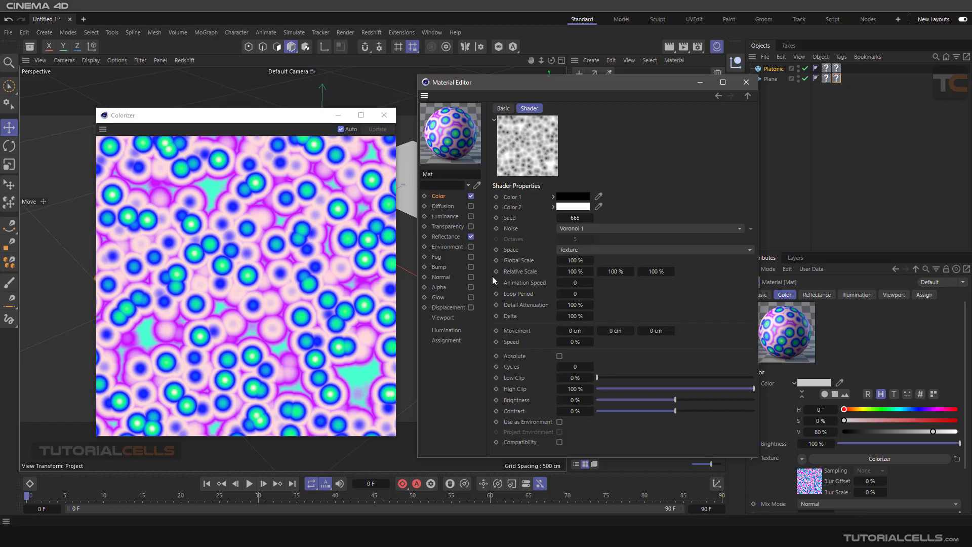
left_click(718, 96)
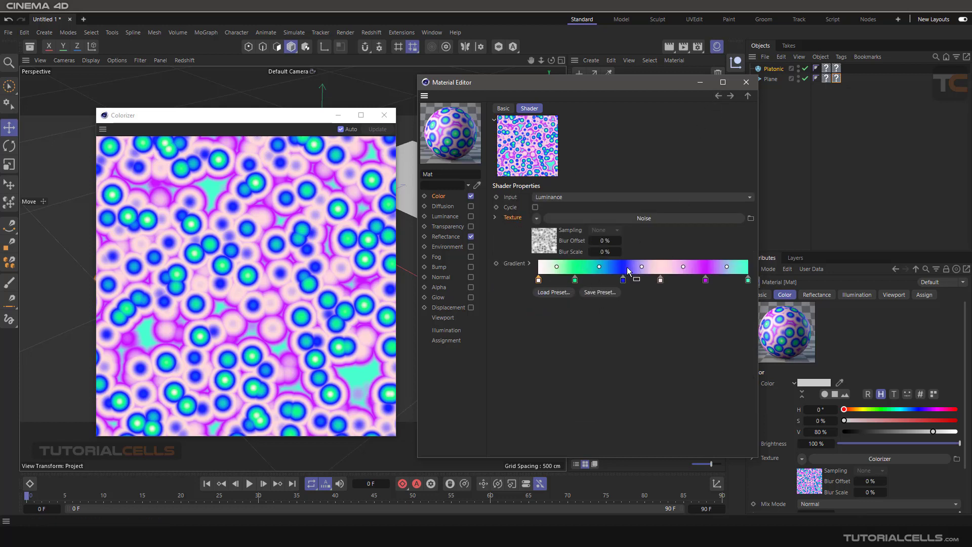
Try Hue as the input for the noise-based Colorizer, and set it back to Luminance.
left_click(556, 198)
left_click(561, 212)
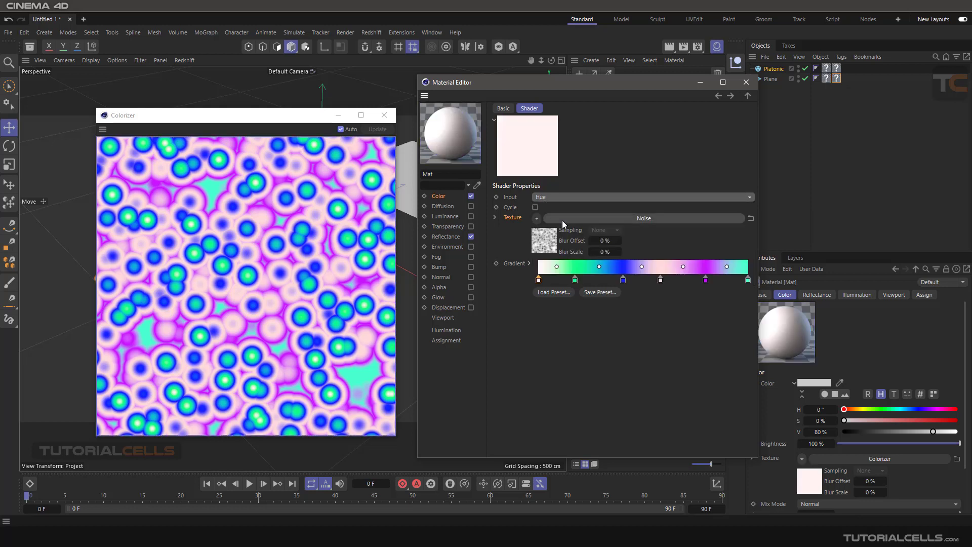
left_click(567, 196)
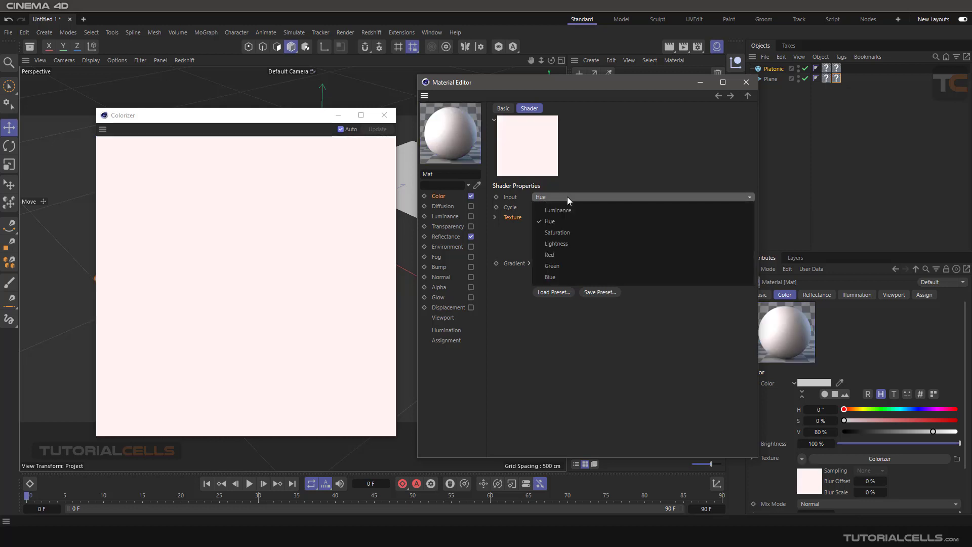
left_click(568, 211)
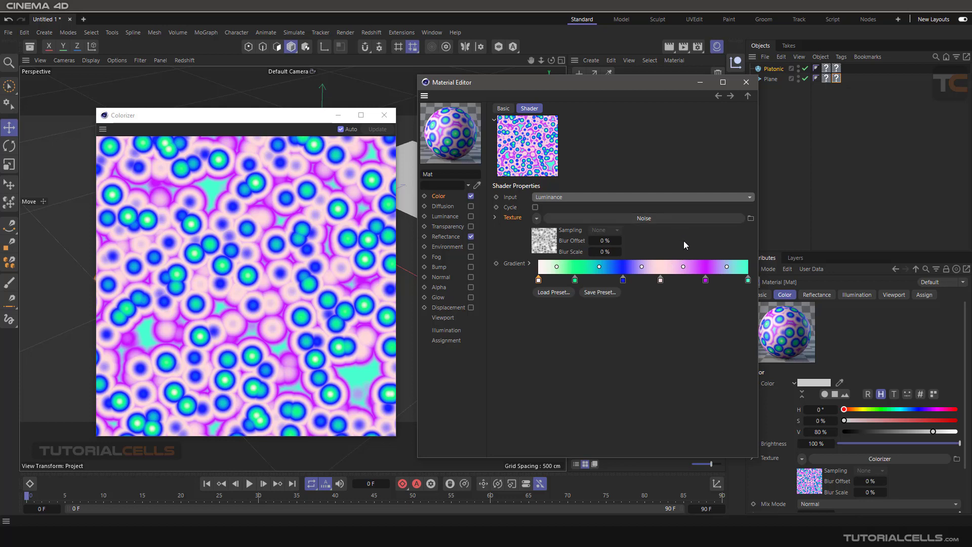
left_click(538, 218)
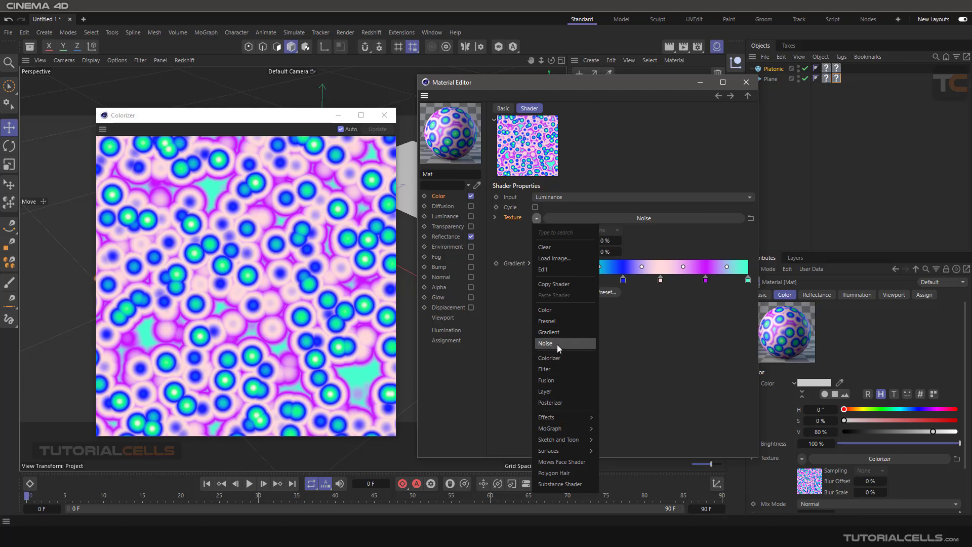
left_click(502, 344)
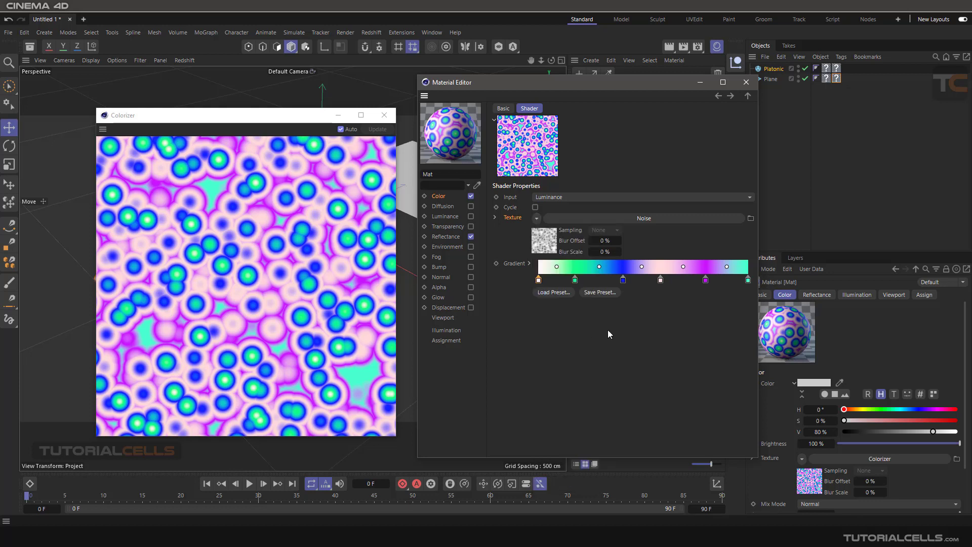